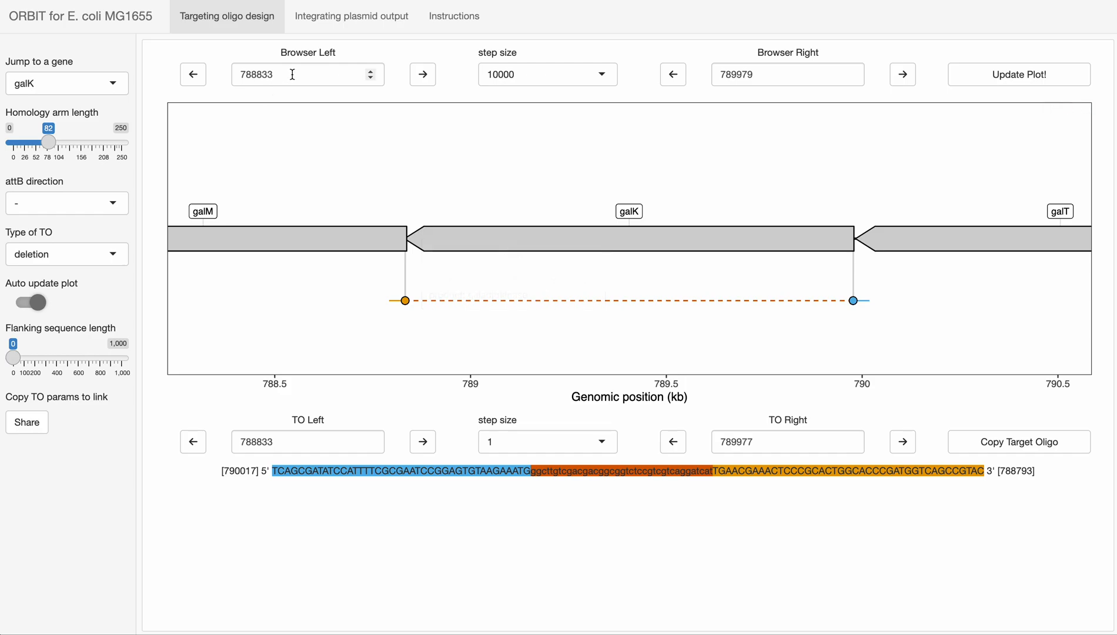
- Set the genome browser range to run from position 1 to 10000
left_click_drag(292, 74, 225, 68)
type("1")
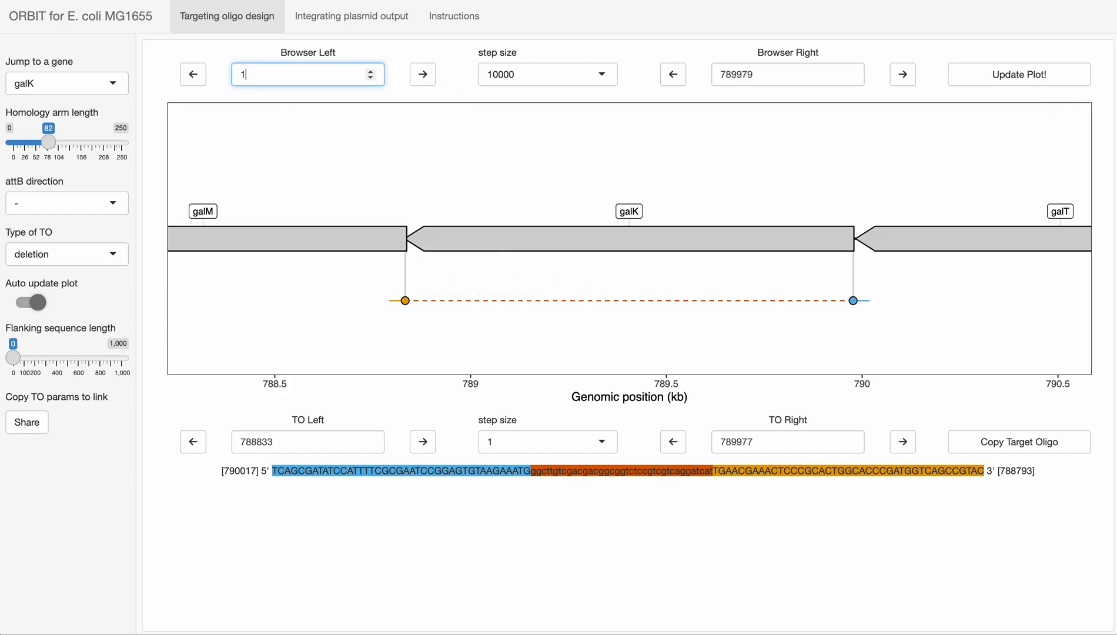
left_click_drag(764, 74, 675, 70)
type("10000")
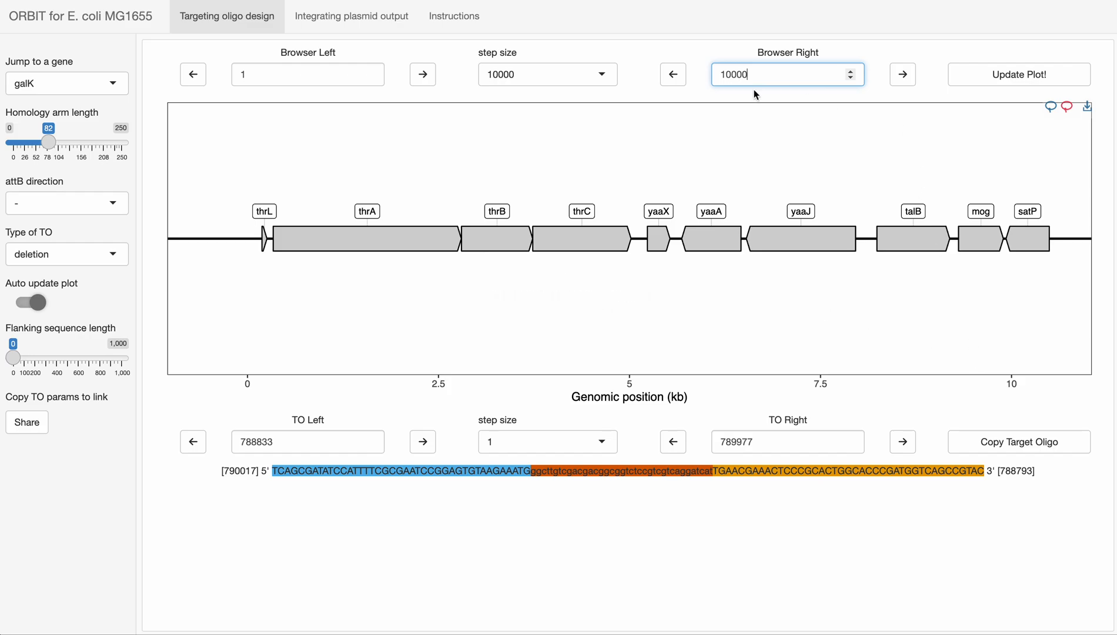
- Set the browser's right limit to 90000, extend it to 110000 in steps of 10000, and read the plot update warning
left_click_drag(814, 74, 651, 77)
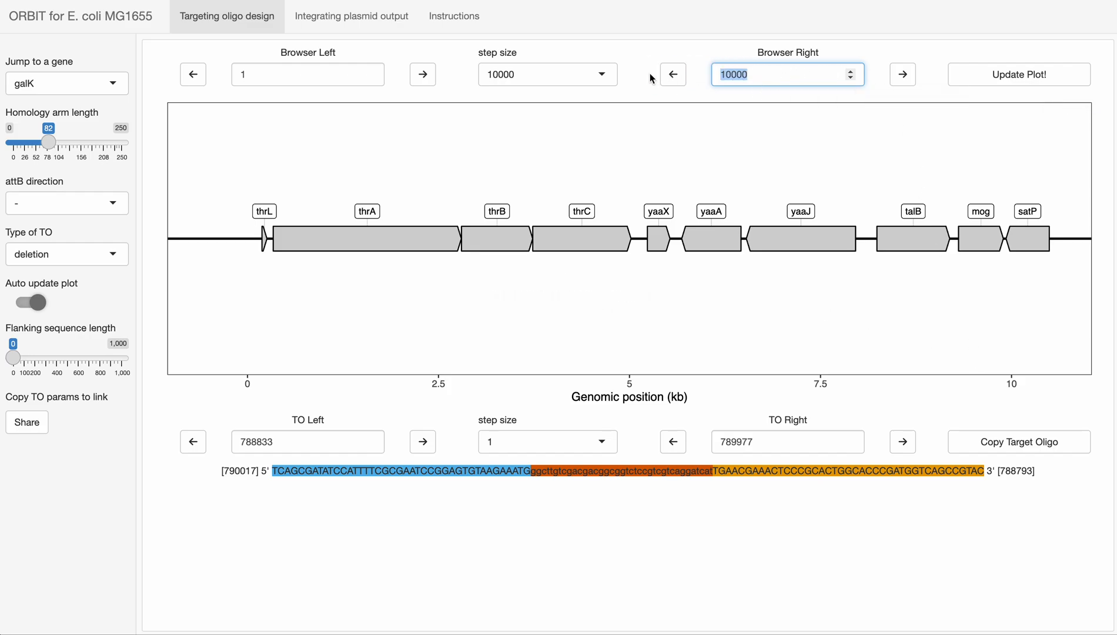
type("90000")
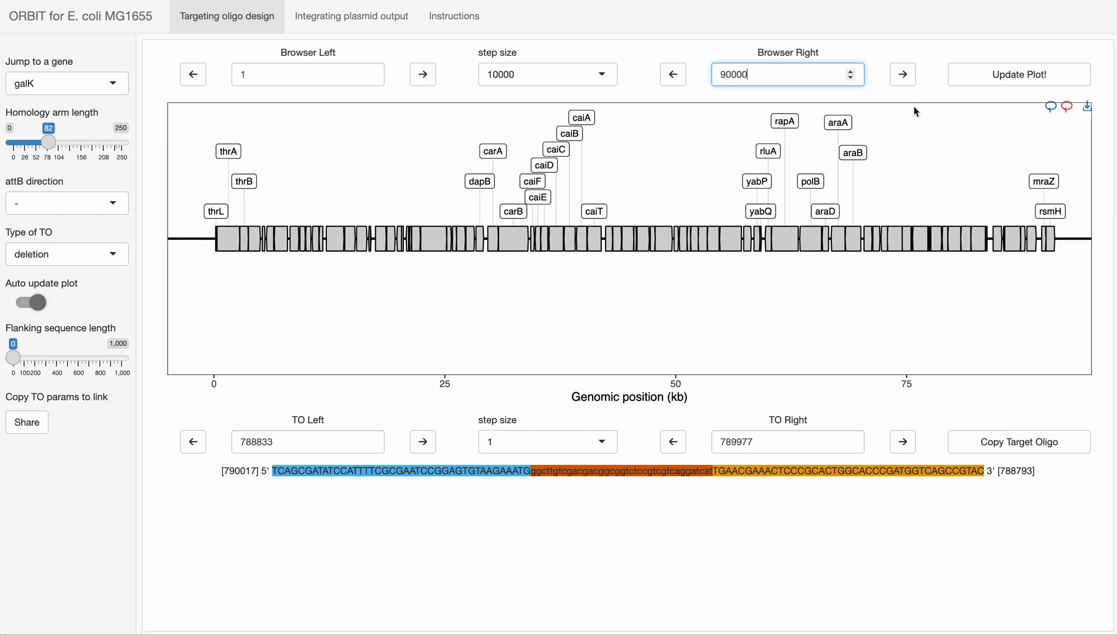
left_click(910, 73)
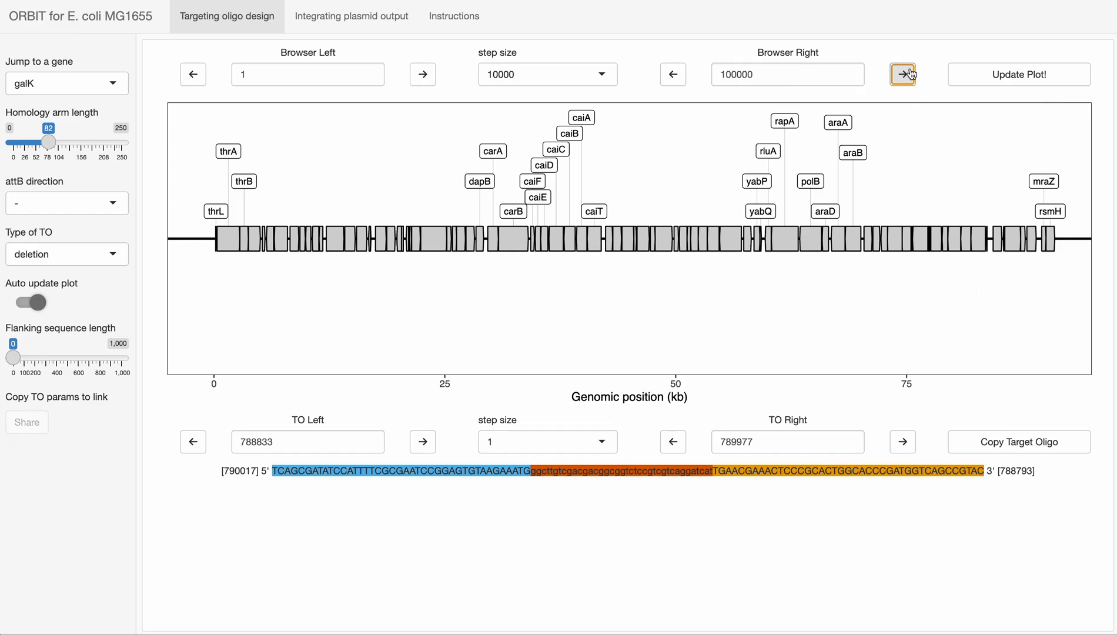
left_click(911, 73)
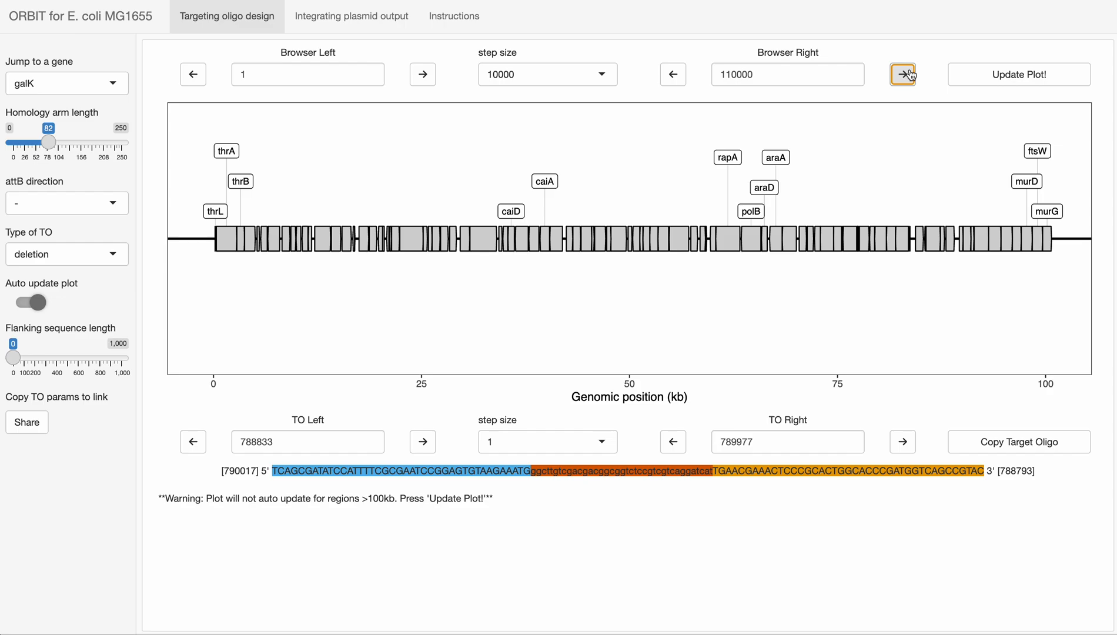
left_click_drag(495, 501, 158, 500)
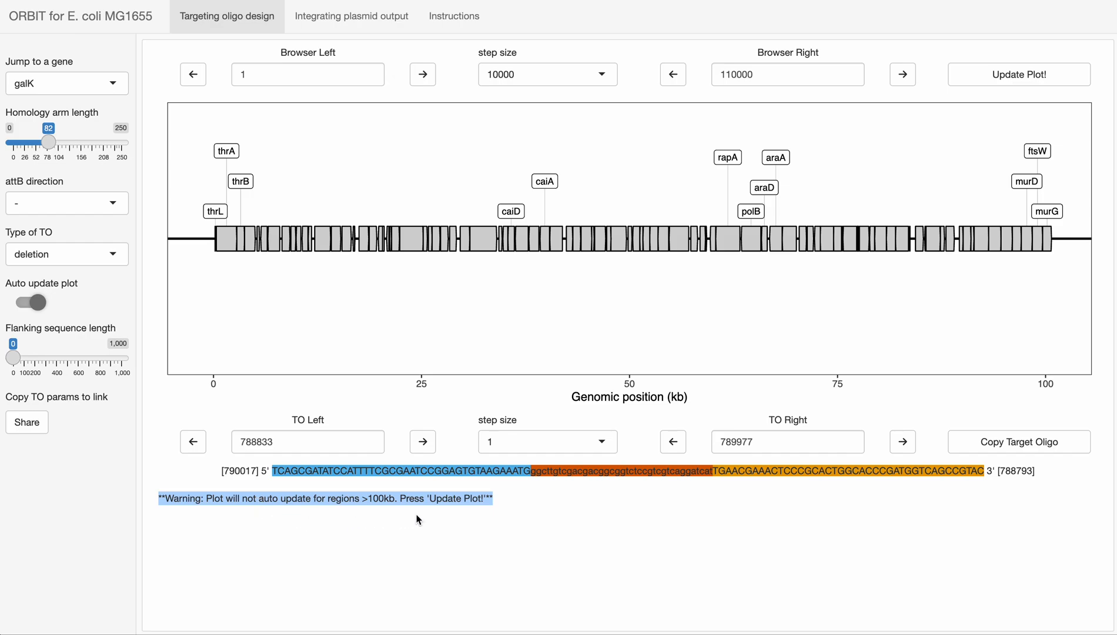
left_click(489, 508)
- Extend the browser's right limit to 150000 in steps of 10000 and update the plot manually
left_click(903, 76)
left_click(904, 75)
left_click(904, 75)
left_click(904, 75)
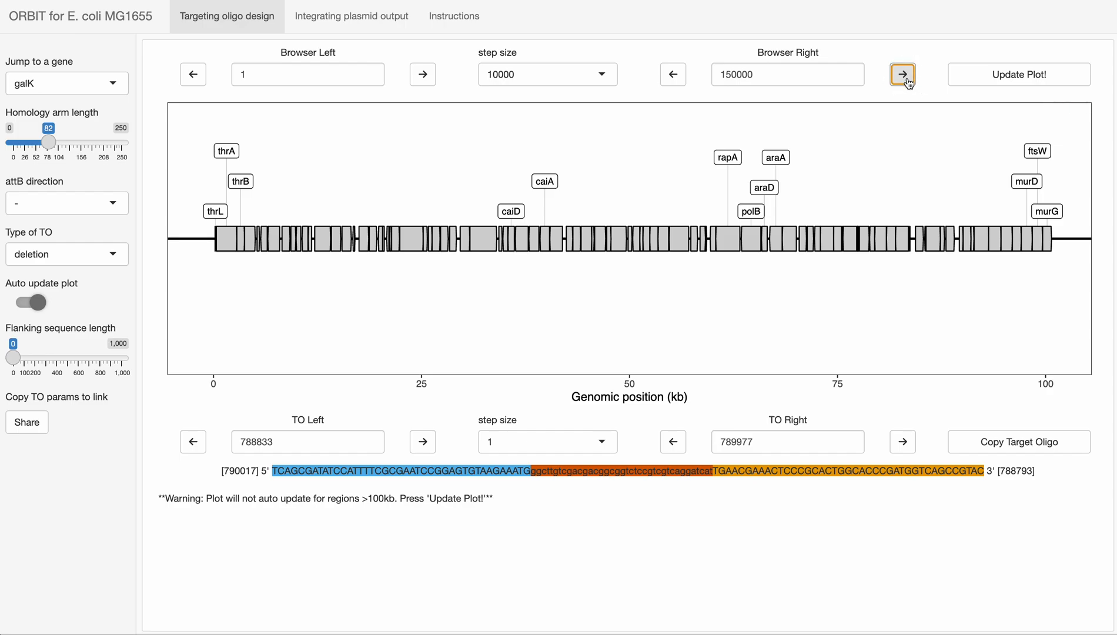
left_click(994, 82)
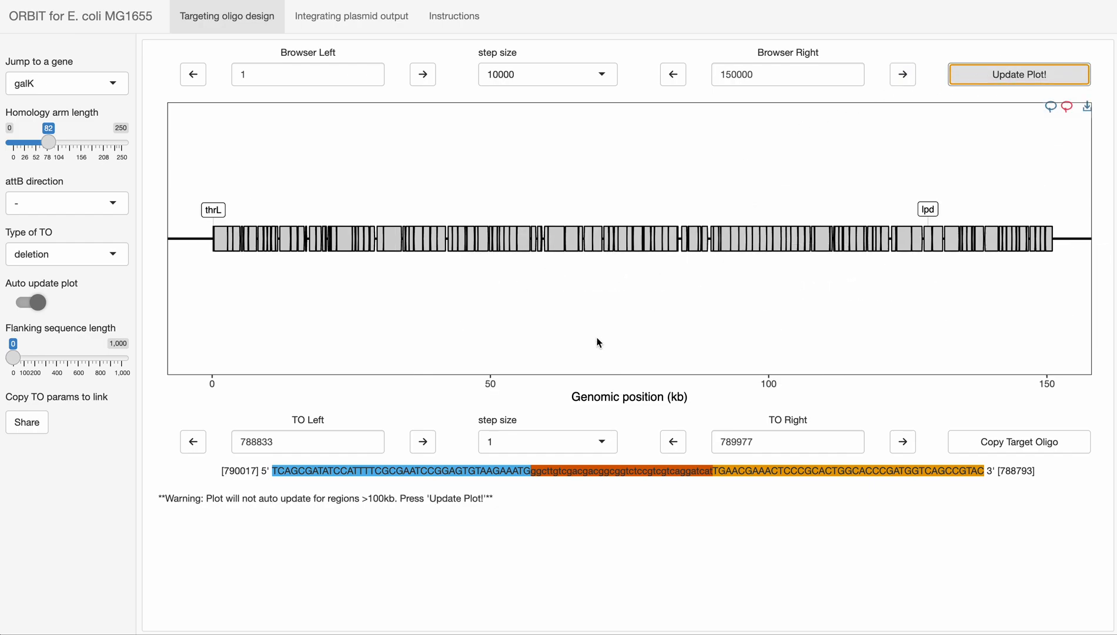
- Try a browser right limit of 700000 and read the warning below the oligo sequence
double_click(781, 75)
type("700000")
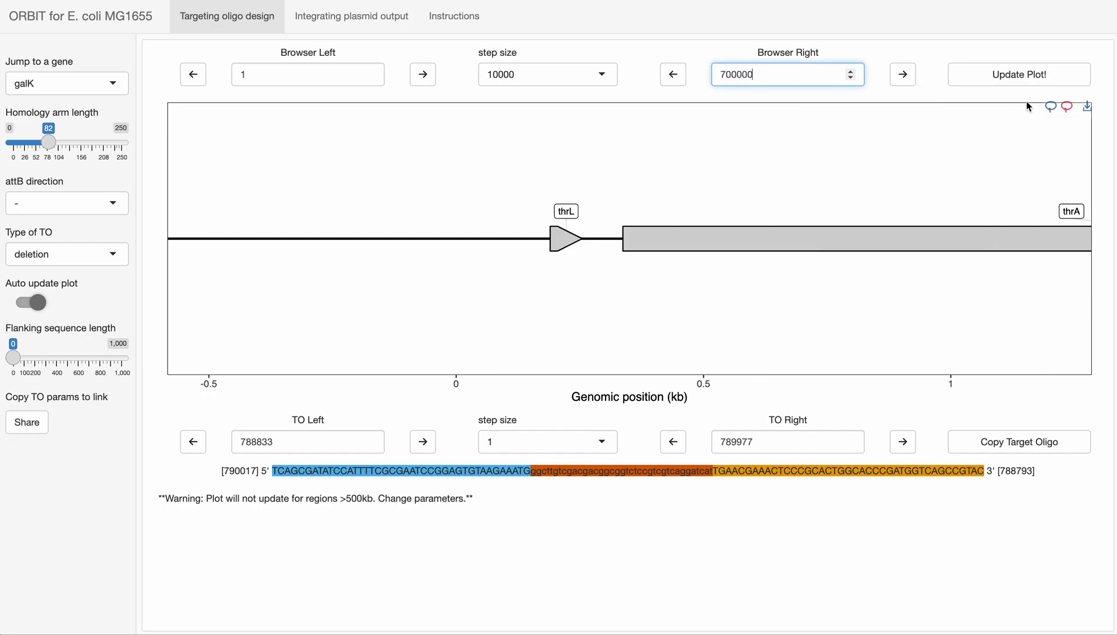
left_click_drag(257, 498, 406, 499)
left_click(405, 499)
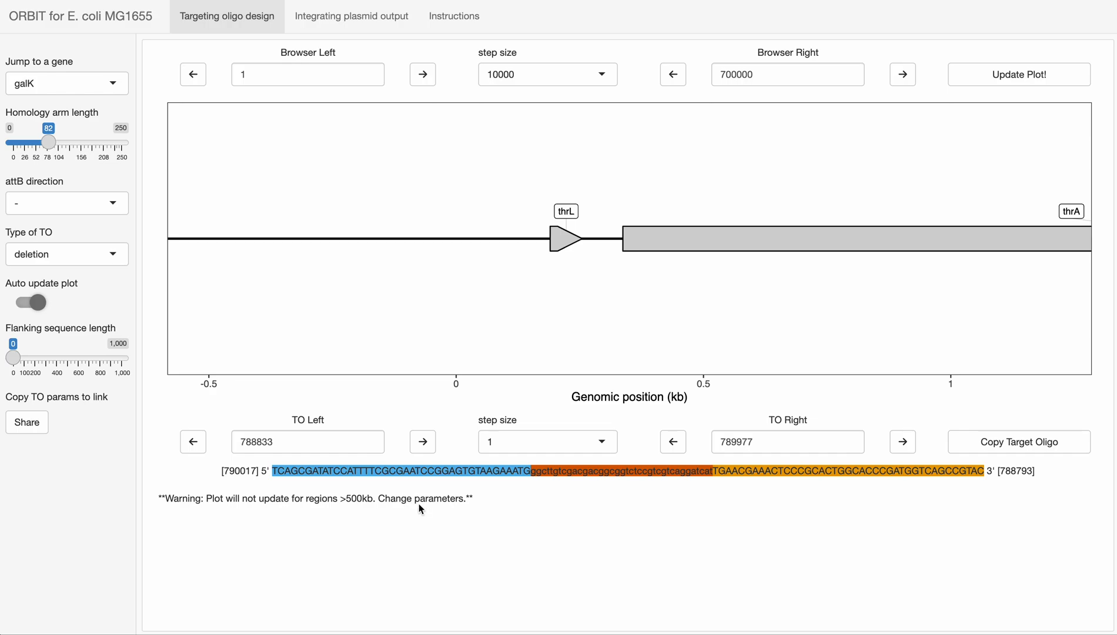
- Reduce the browser's right limit to 7000
left_click(780, 73)
key("BackSpace")
key("BackSpace")
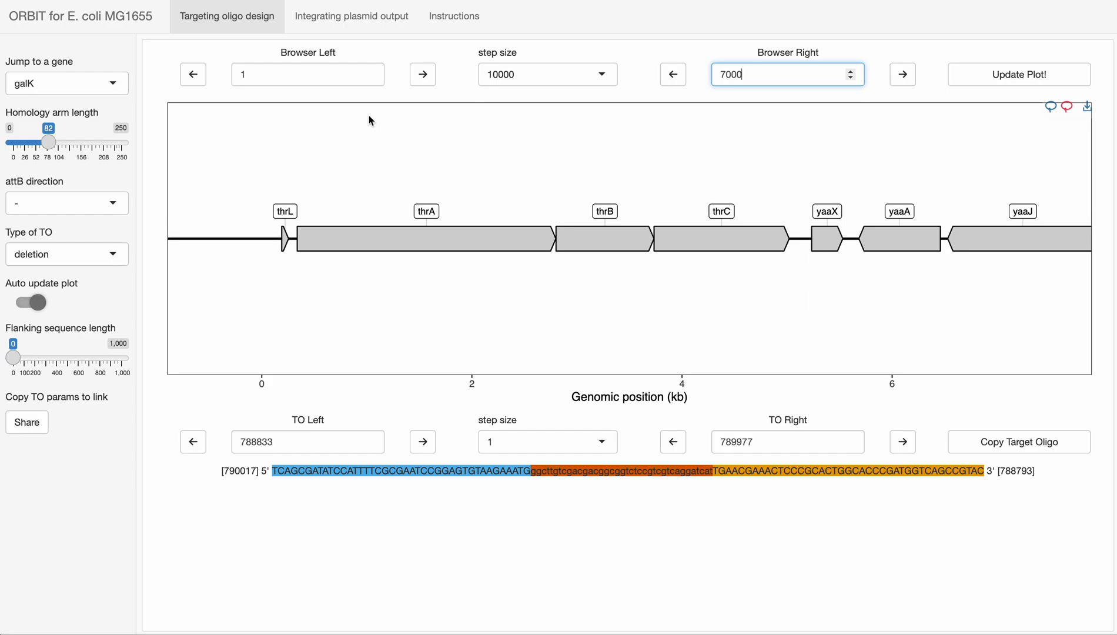
- Turn off automatic plot updating, select the genes thrA, thrB and thrC as the deletion target, and update the plot manually
left_click(38, 303)
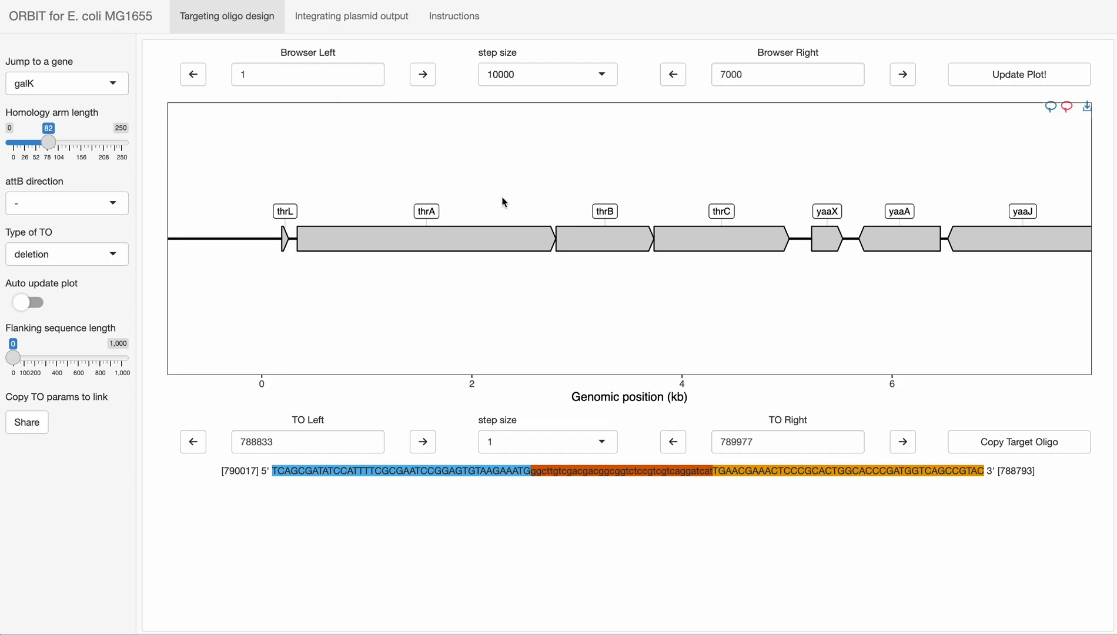
mouse_move(443, 241)
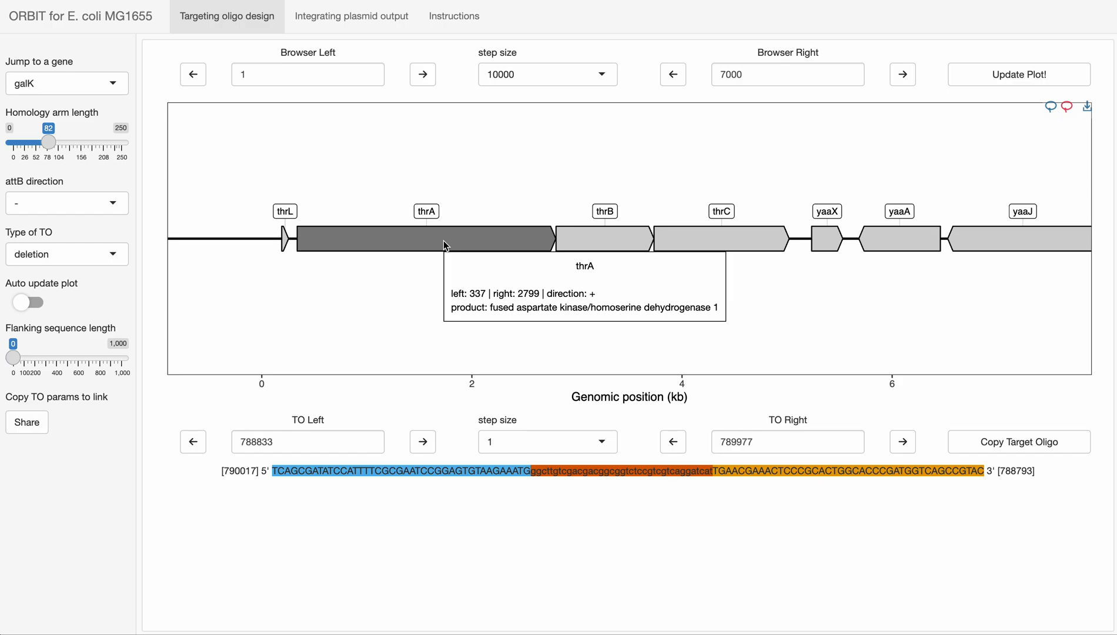
left_click(498, 250)
left_click(617, 239)
left_click(776, 242)
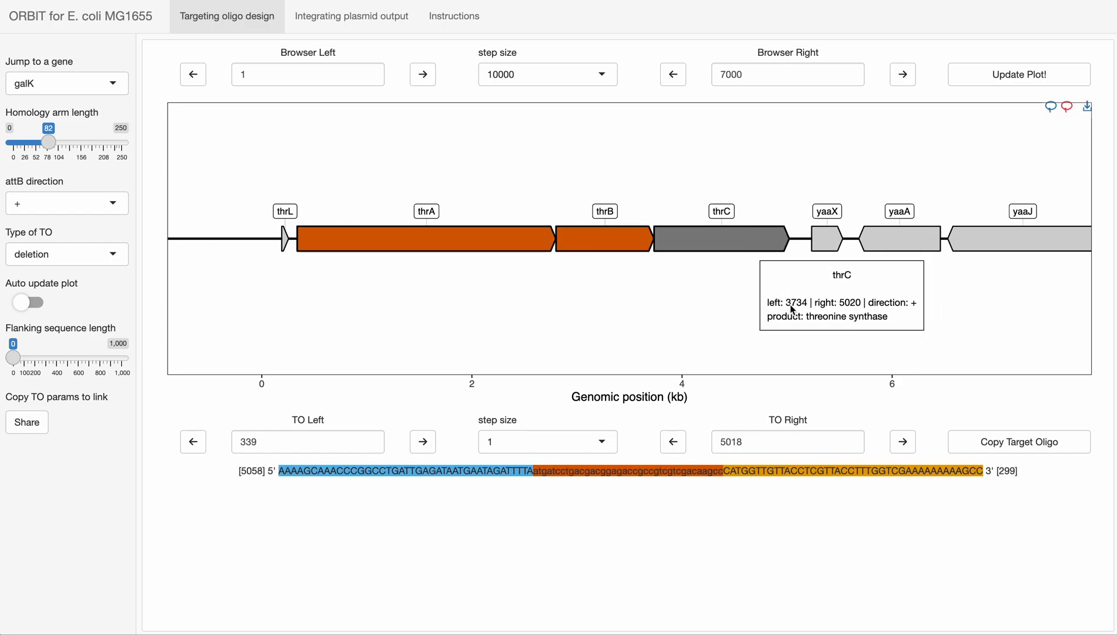
left_click(1028, 80)
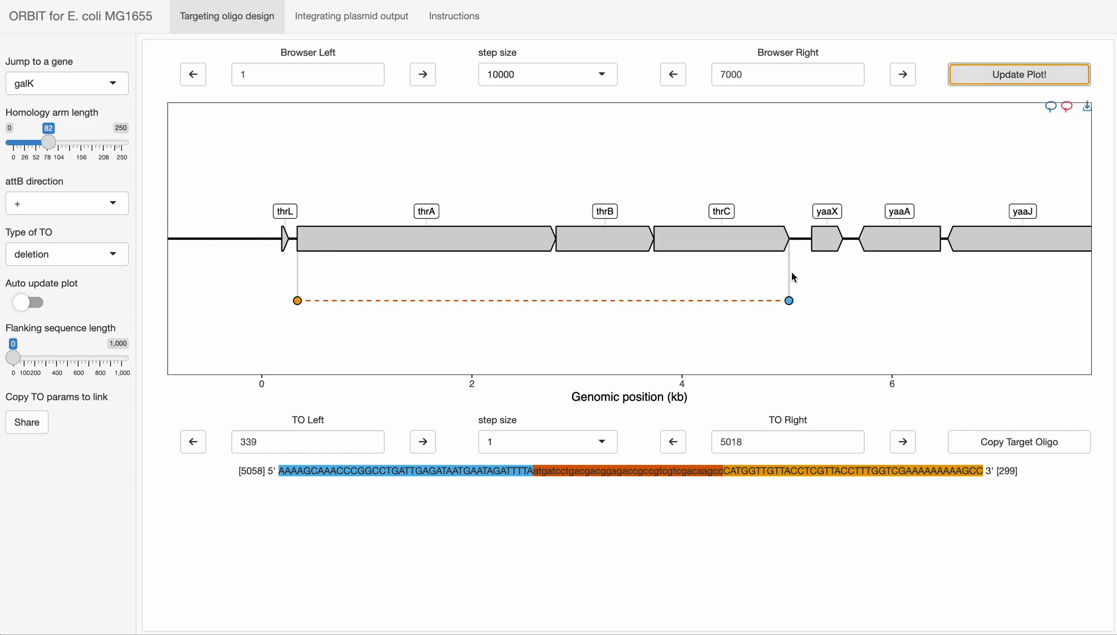
- Select the genes yaaX and yaaA as the deletion target and turn automatic plot updating back on
left_click(830, 240)
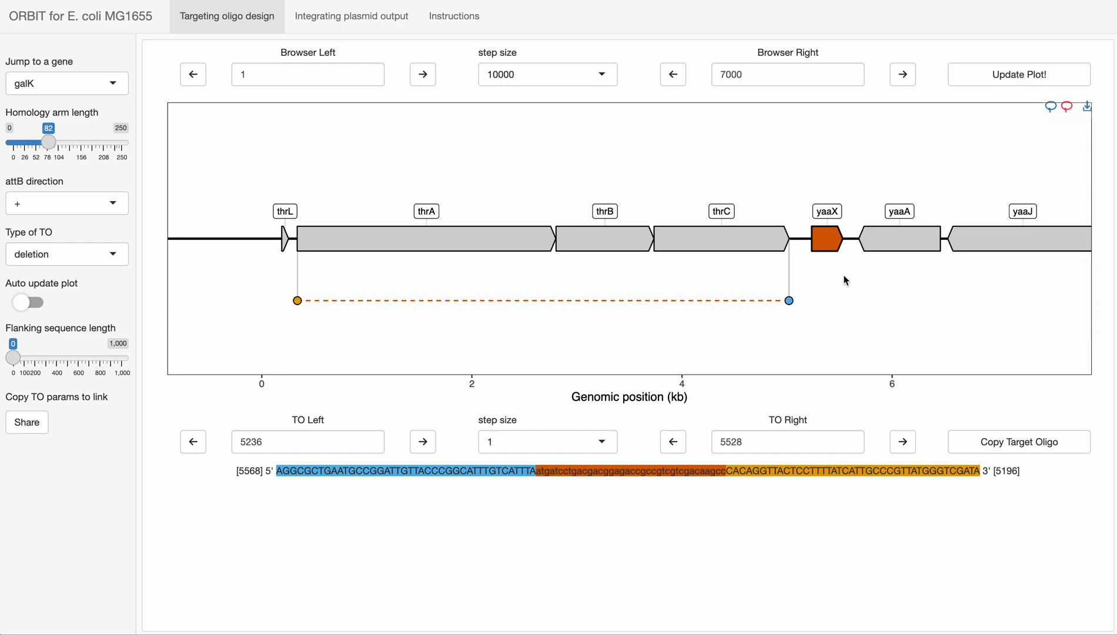
left_click(894, 242)
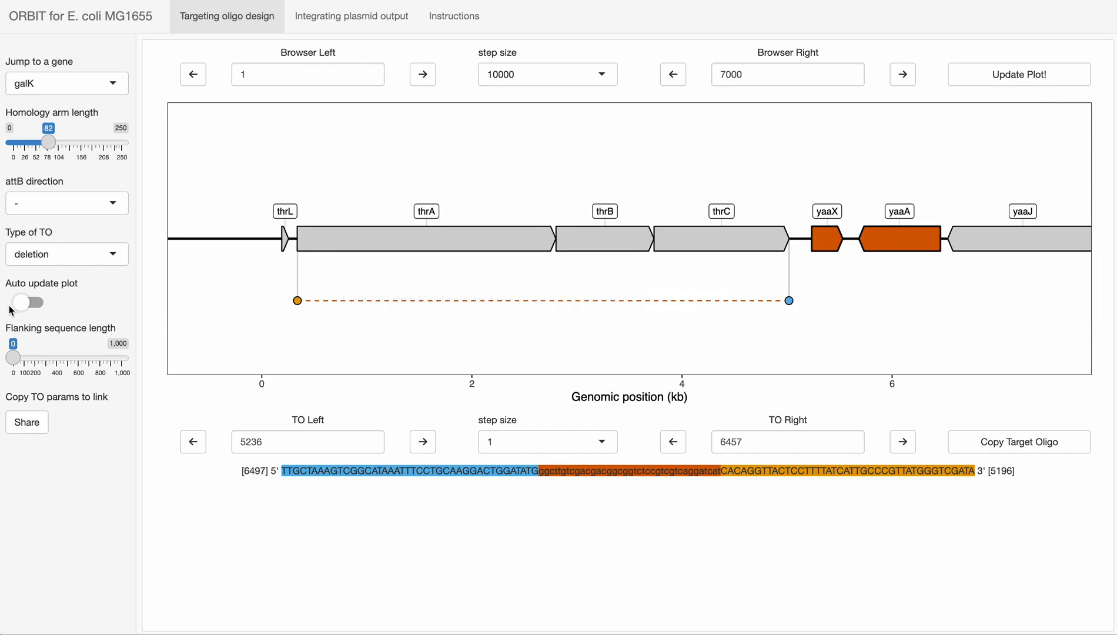
left_click(34, 303)
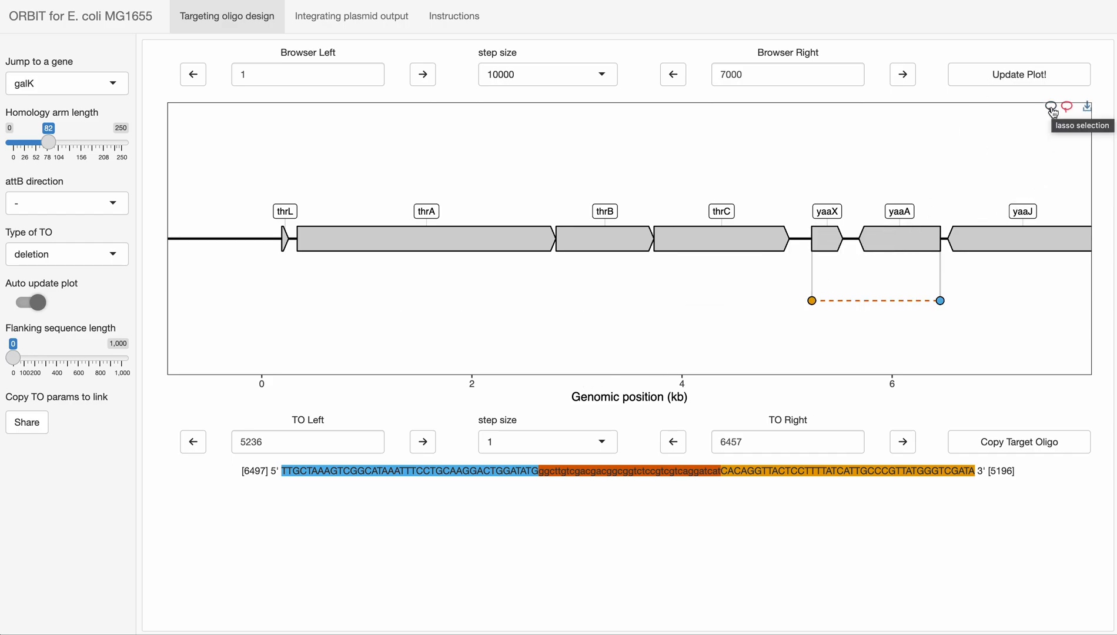
- Lasso the genes thrA, thrB and thrC as the deletion target and set the flanking sequence length to 1,000
mouse_move(523, 200)
left_mouse_down()
mouse_move(658, 311)
mouse_move(631, 217)
mouse_move(519, 201)
left_mouse_up()
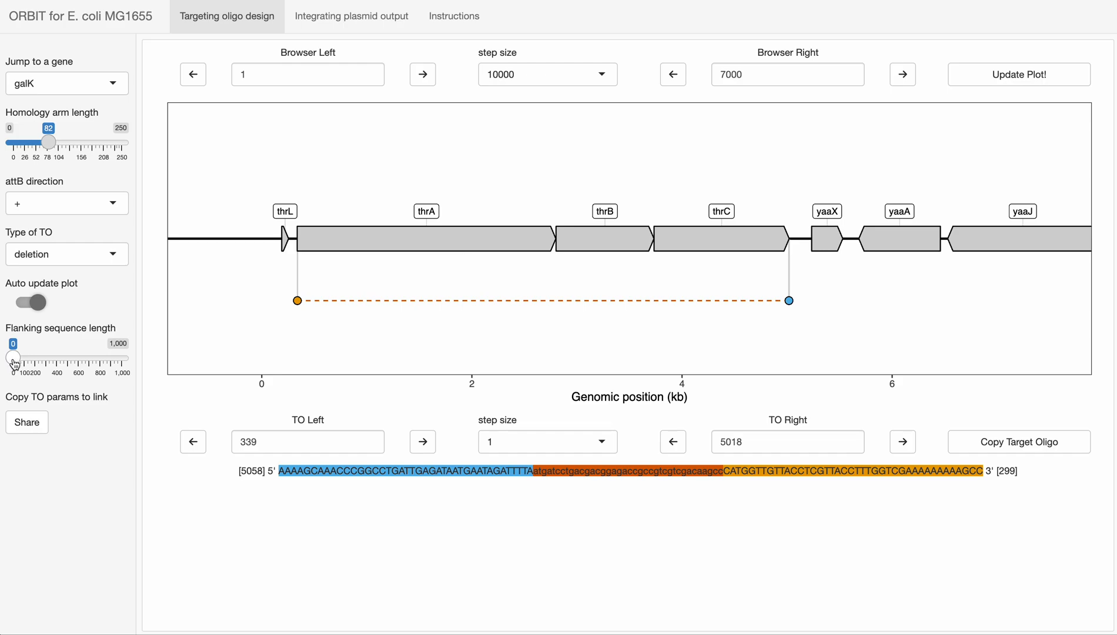
left_click_drag(14, 359, 148, 372)
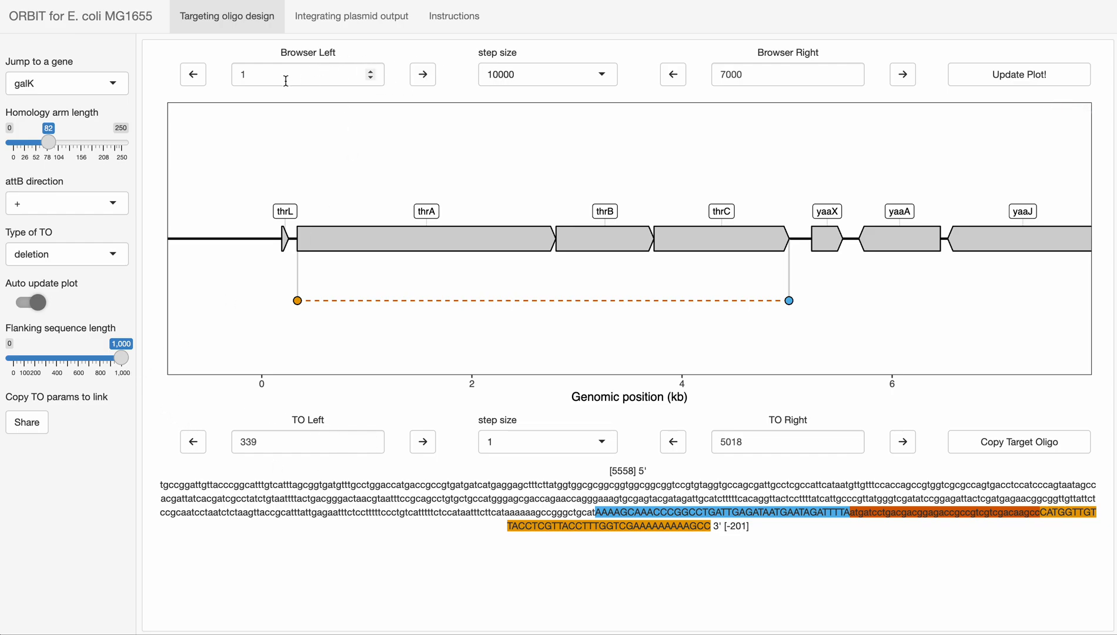
- Set the browser's left limit to 1000
left_click(266, 76)
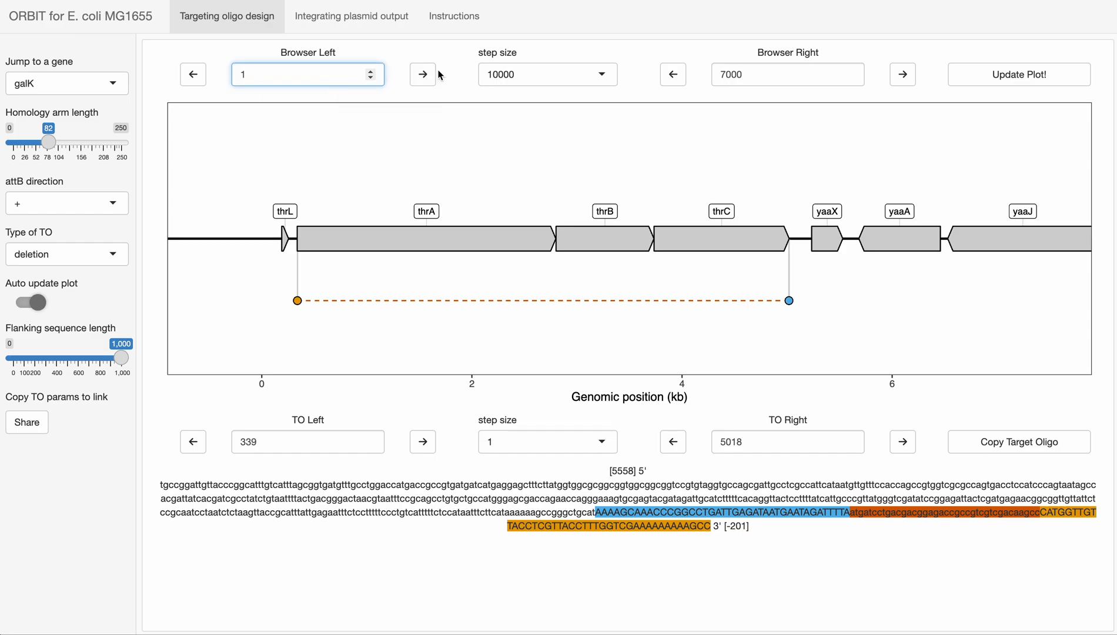
type("000")
left_click(556, 545)
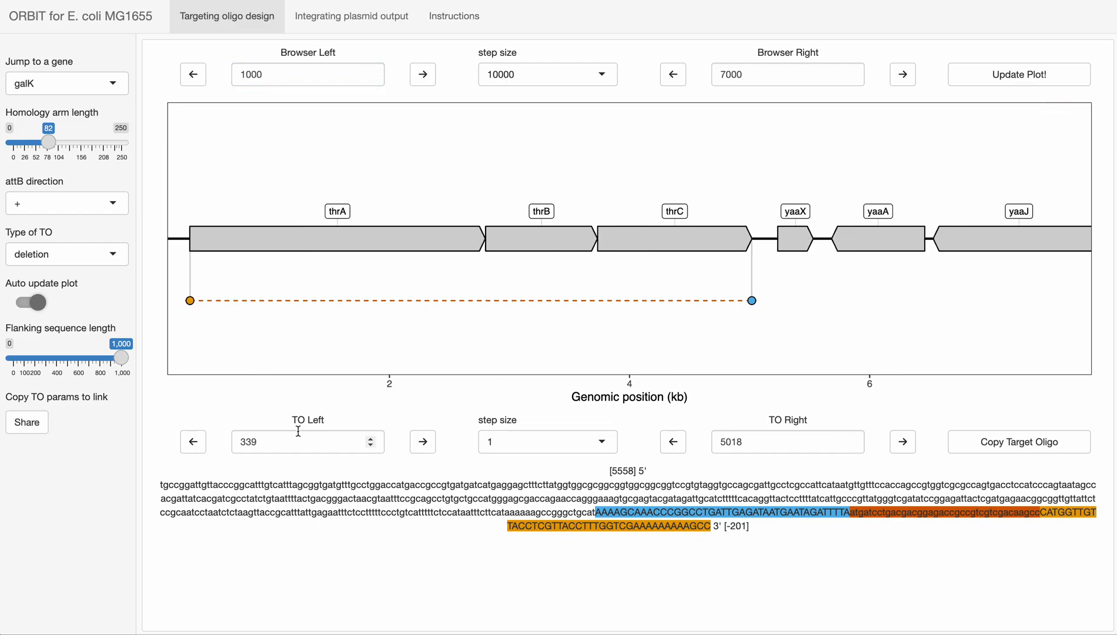
- Pick the yaaX gene as the deletion target and highlight its targeting oligo sequence together with the full flanking sequence
mouse_move(722, 239)
left_click(795, 238)
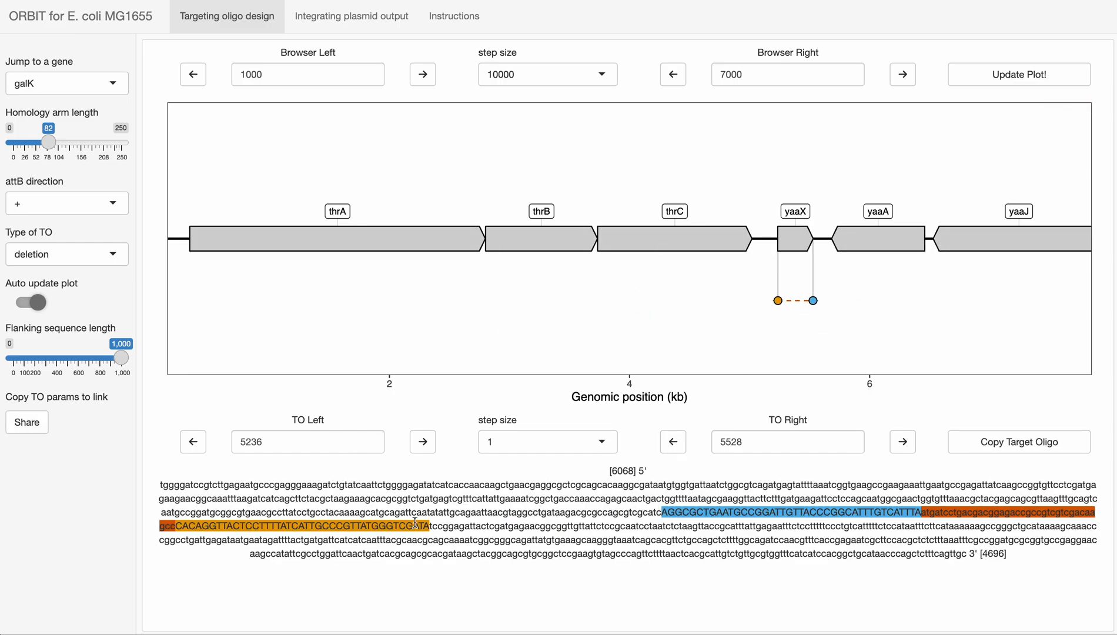
left_click_drag(160, 484, 966, 554)
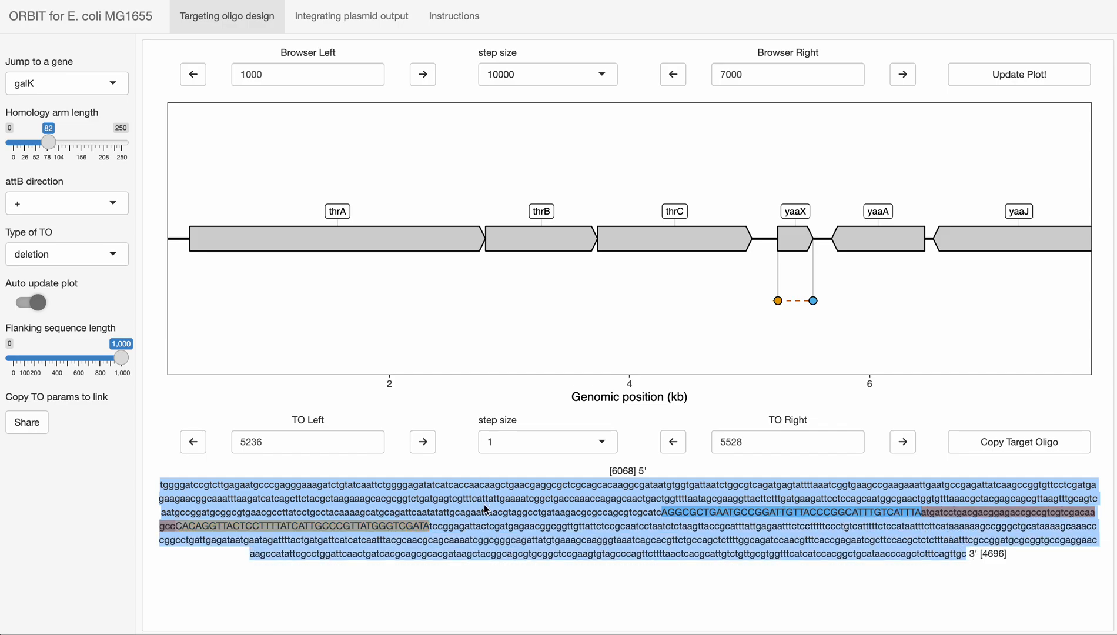
- Reset the flanking sequence length to 0, view the integrating plasmid output, and return to the targeting oligo design
left_click_drag(121, 358, 9, 365)
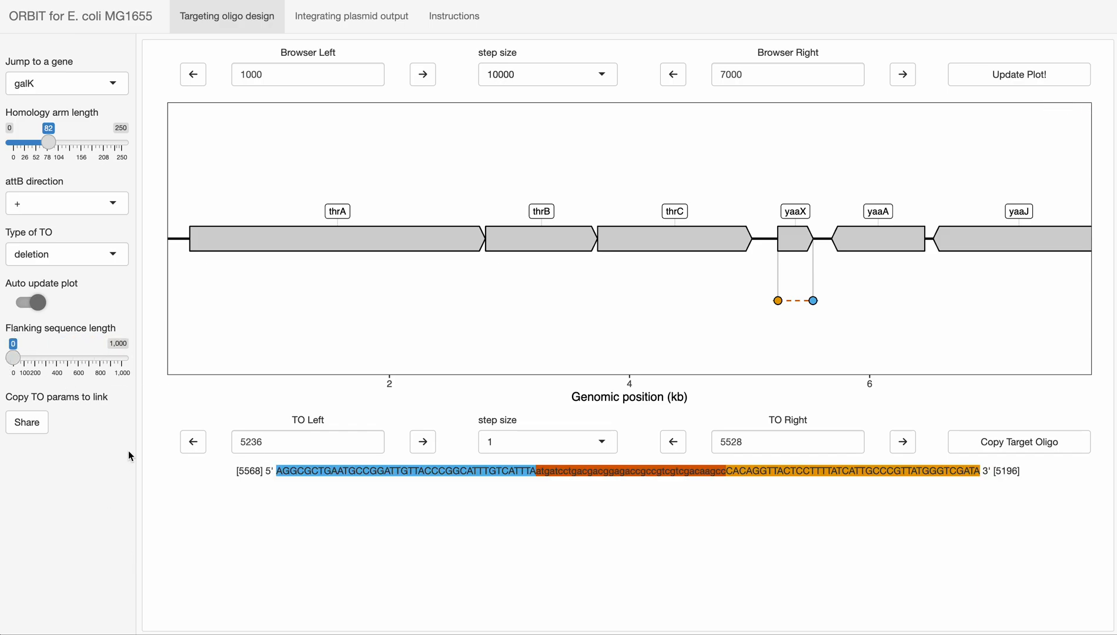
left_click(345, 19)
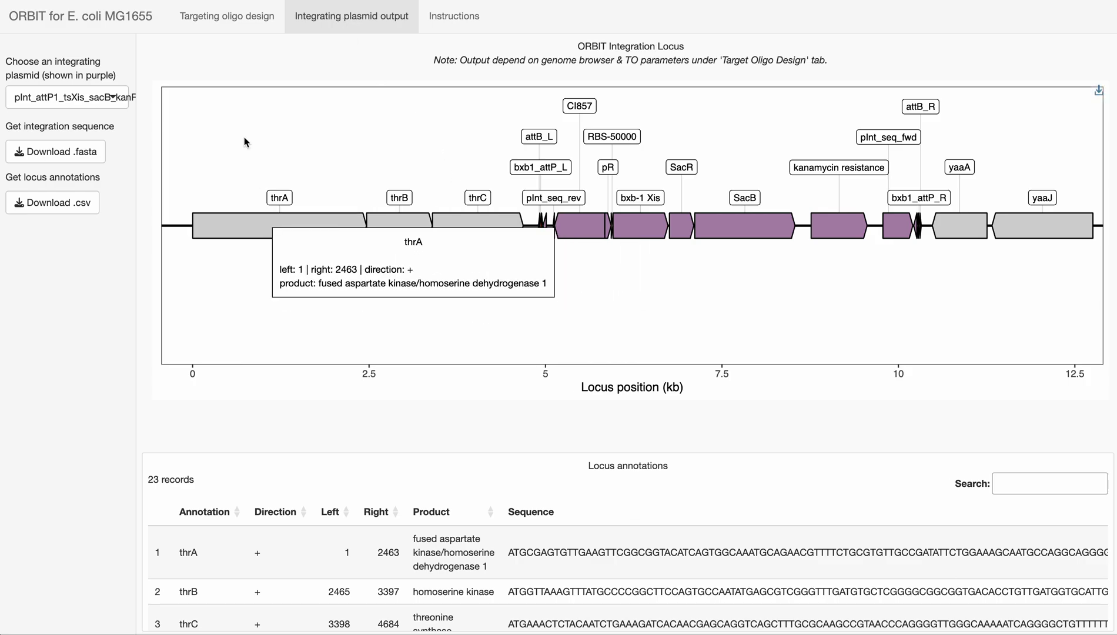
left_click(236, 34)
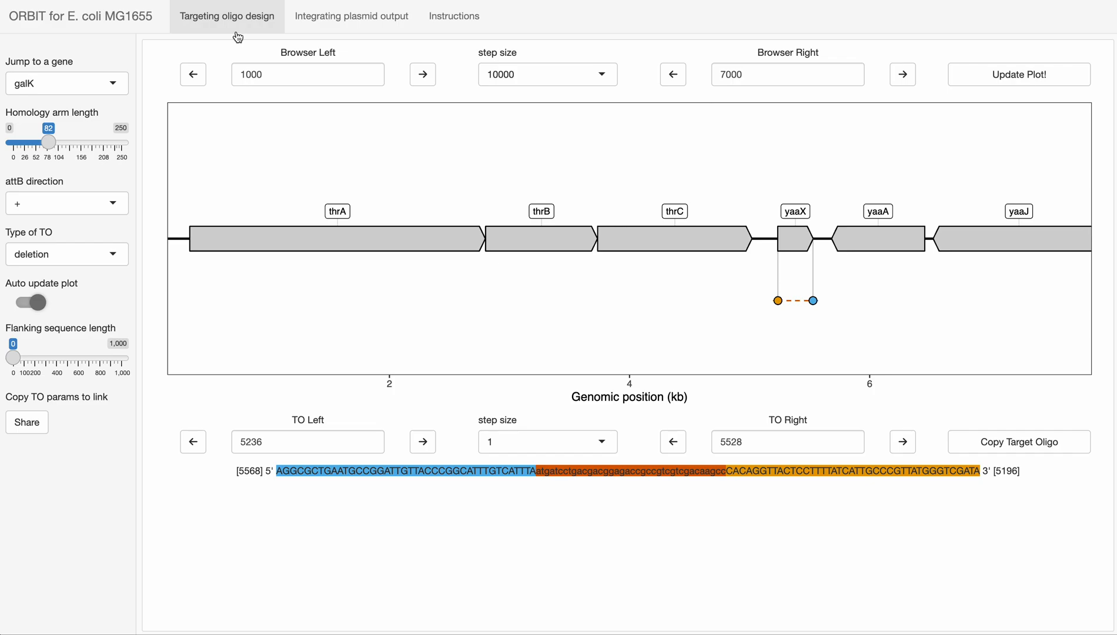